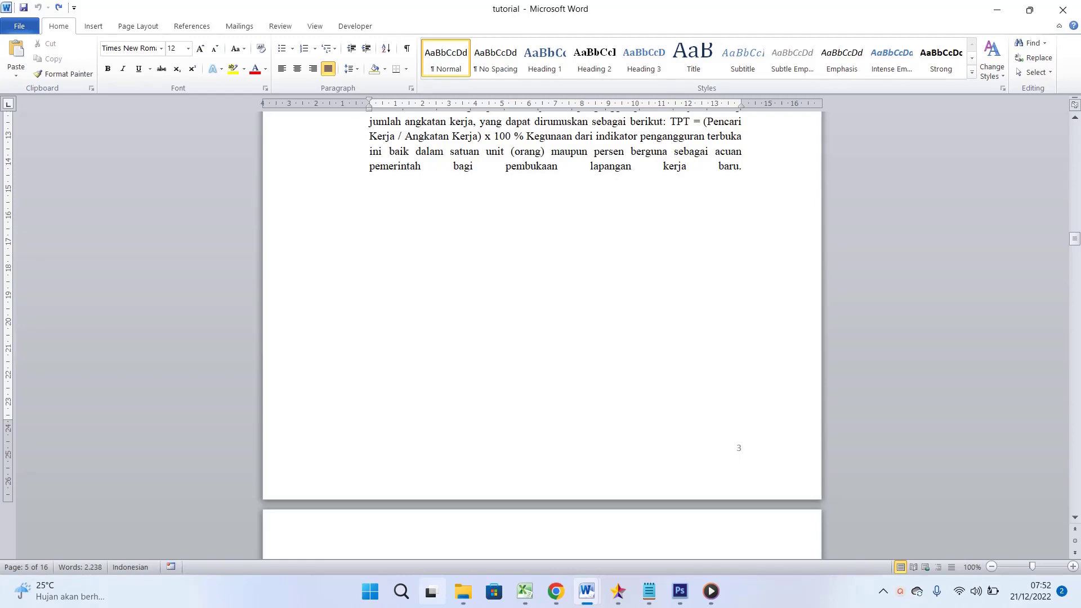
Step: Left-align the TPT paragraph to test its stretched last line
scroll(540, 335, "up", 3)
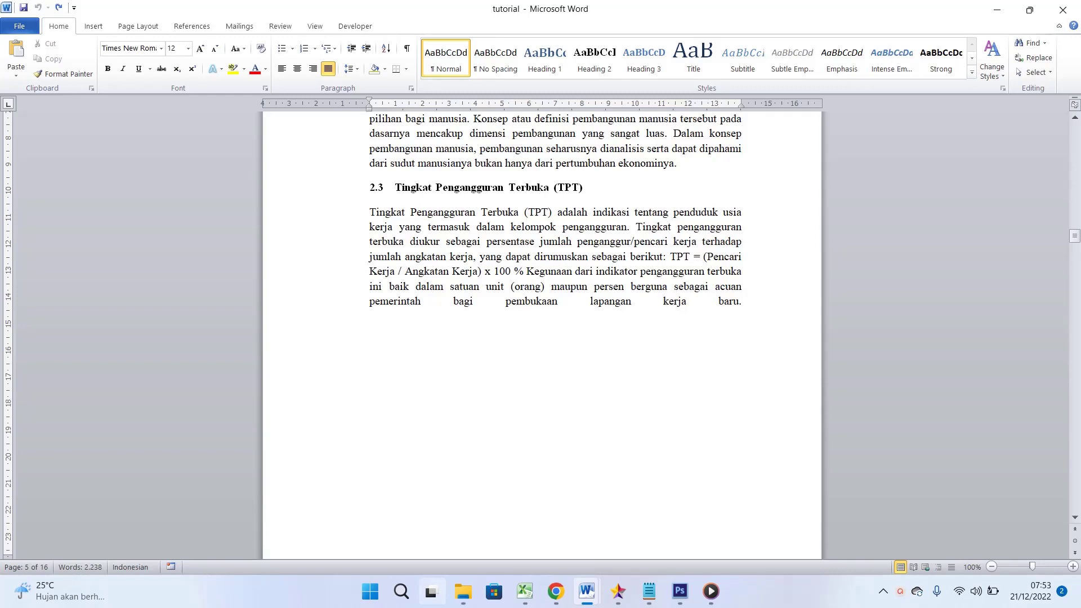
scroll(556, 338, "up", 1)
scroll(556, 337, "up", 2)
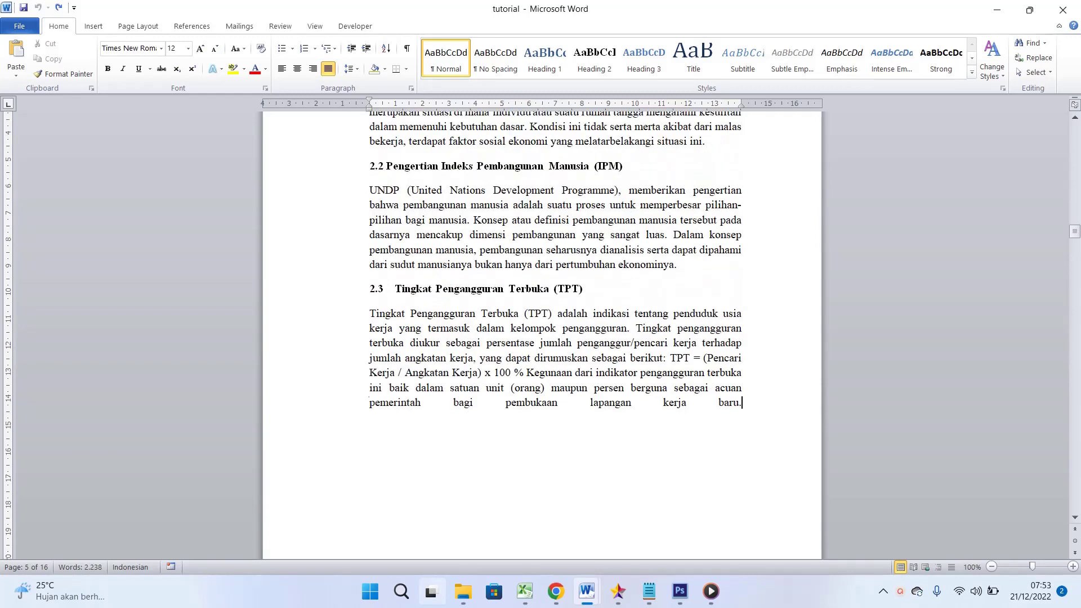
scroll(556, 326, "up", 7)
scroll(556, 326, "down", 4)
scroll(556, 327, "down", 4)
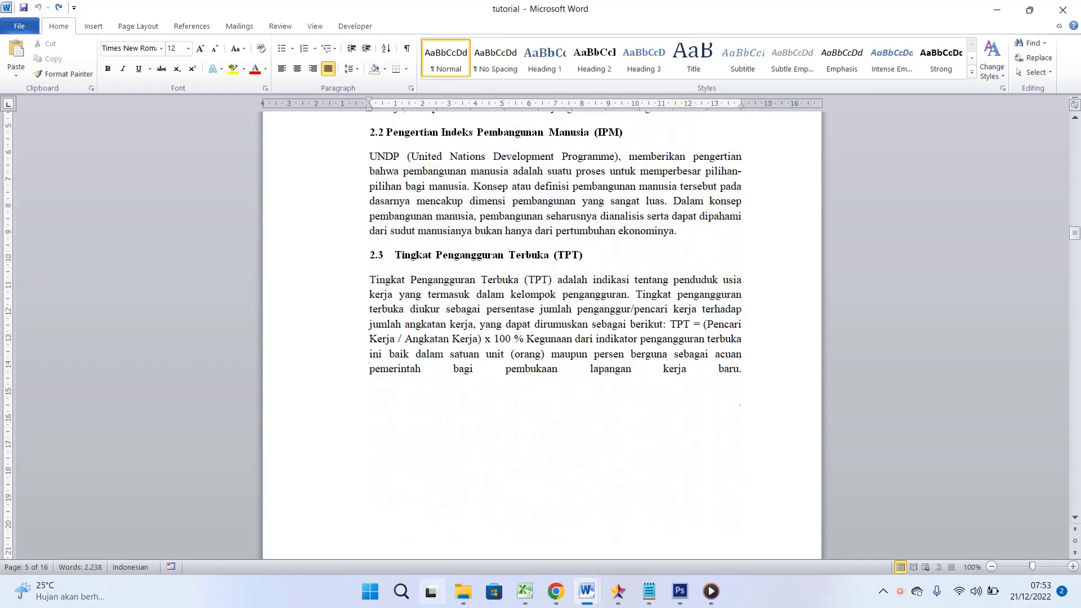
scroll(556, 326, "down", 1)
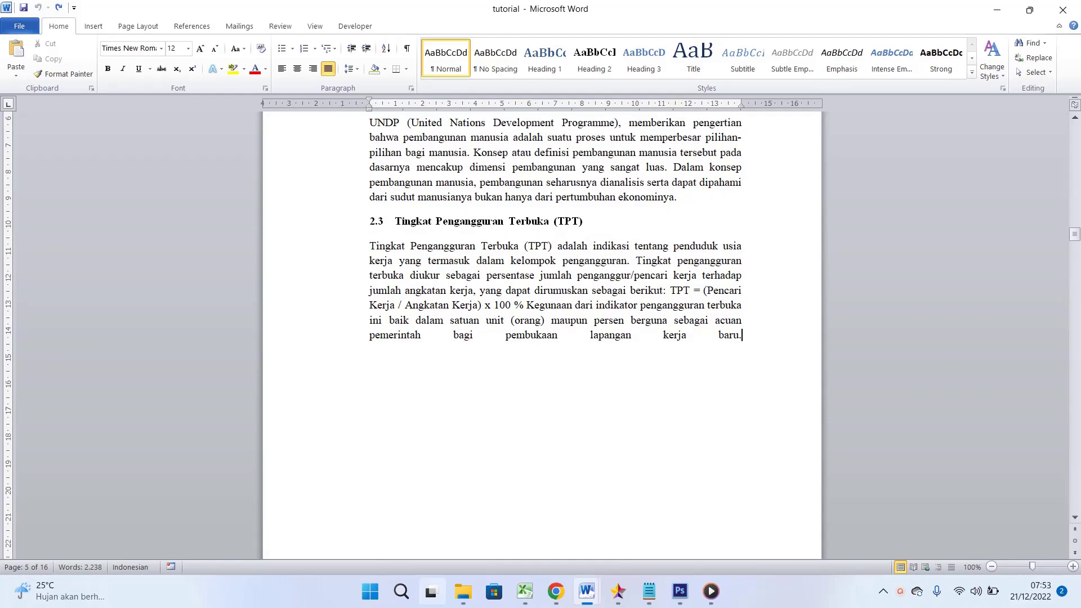
mouse_move(370, 246)
left_mouse_down()
mouse_move(700, 320)
mouse_move(731, 341)
left_mouse_up()
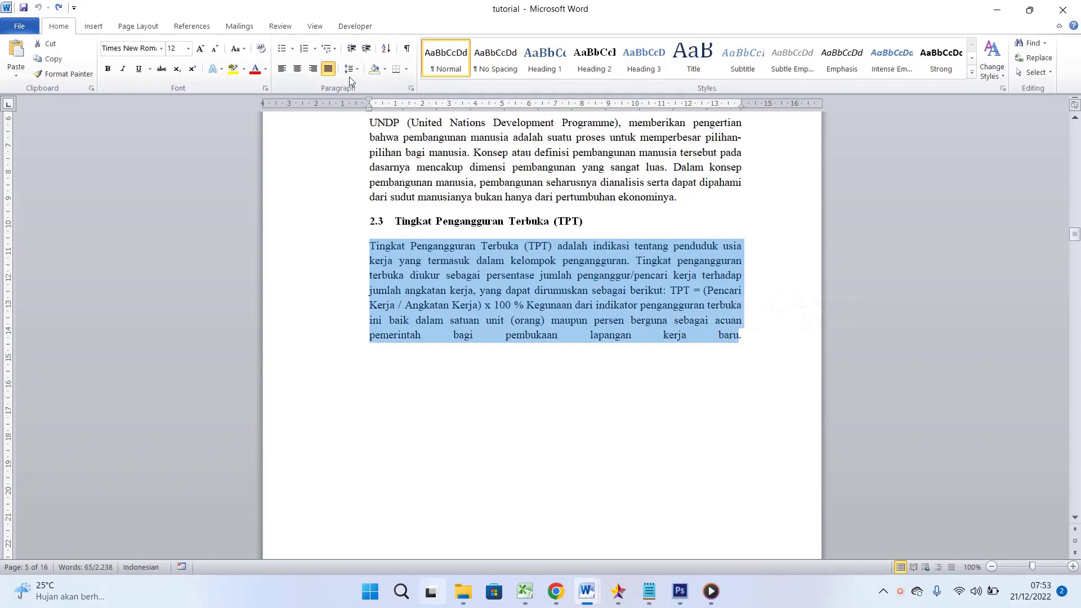
left_click(280, 70)
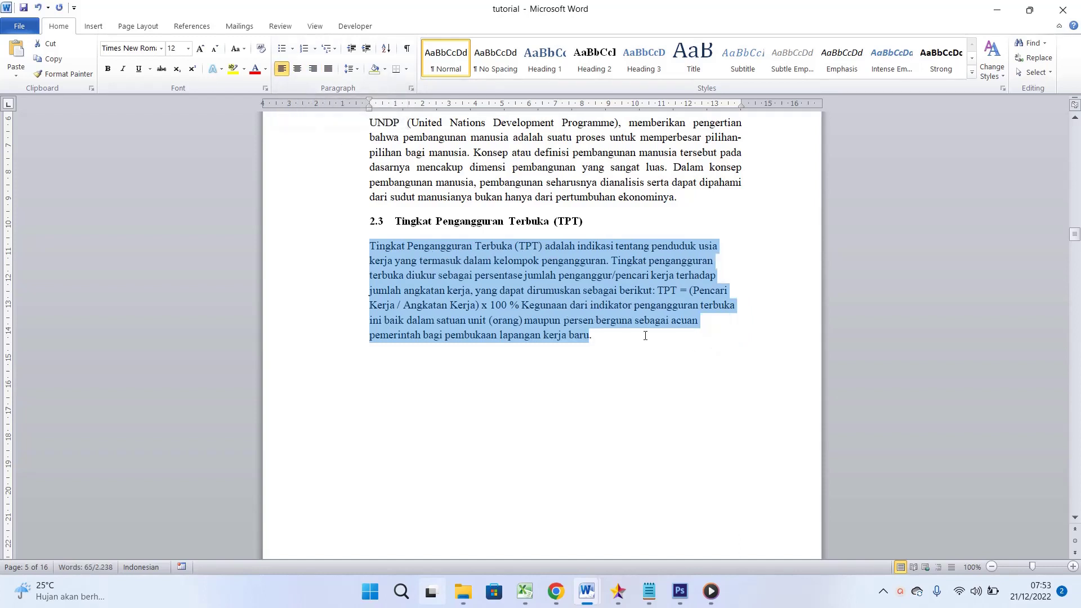
left_click(622, 336)
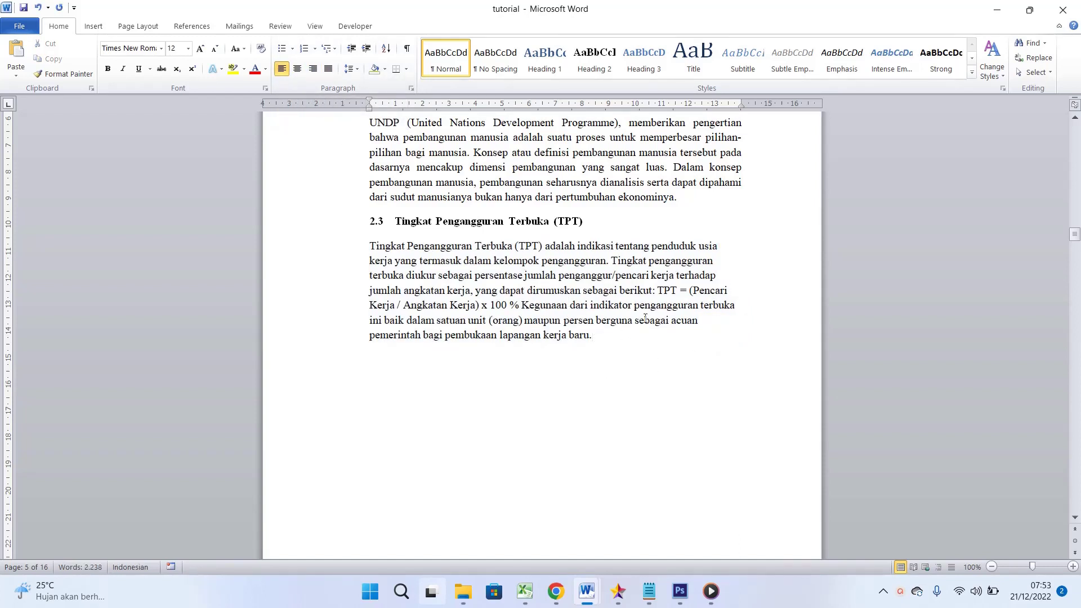
Step: Justify the TPT paragraph again, including the empty line below it
left_click_drag(369, 242, 586, 355)
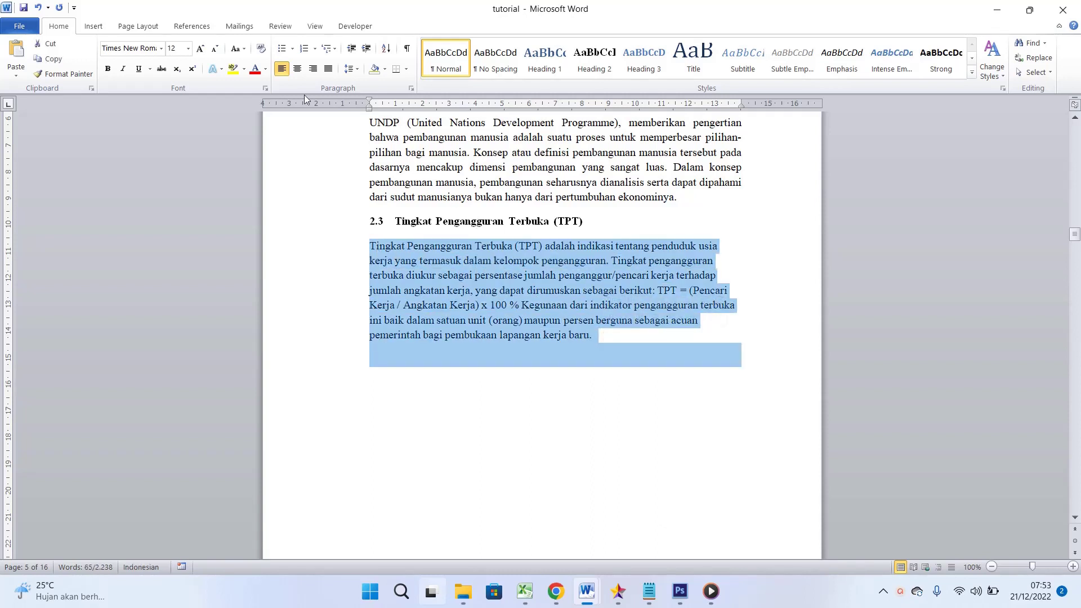
left_click(330, 73)
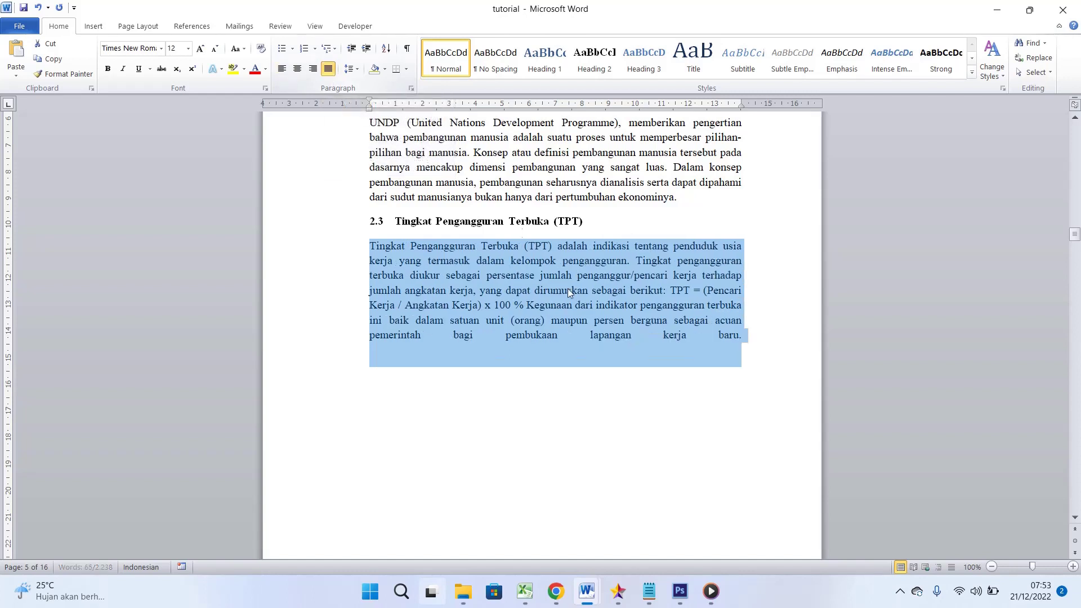
left_click(586, 336)
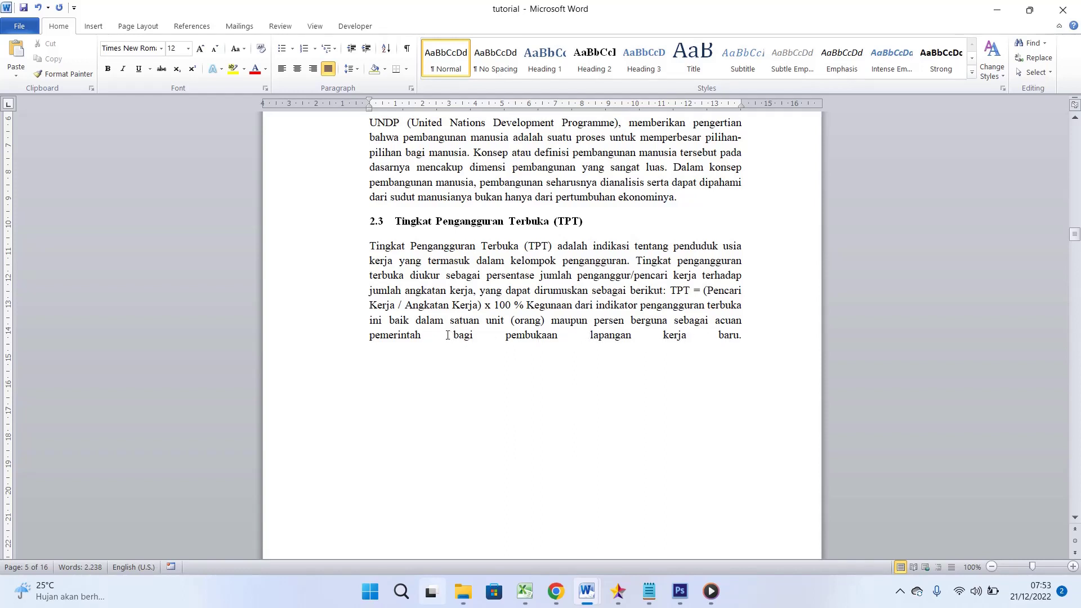
Step: Try deleting the space between 'kerja' and 'baru', then undo it
left_click(721, 337)
key("BackSpace")
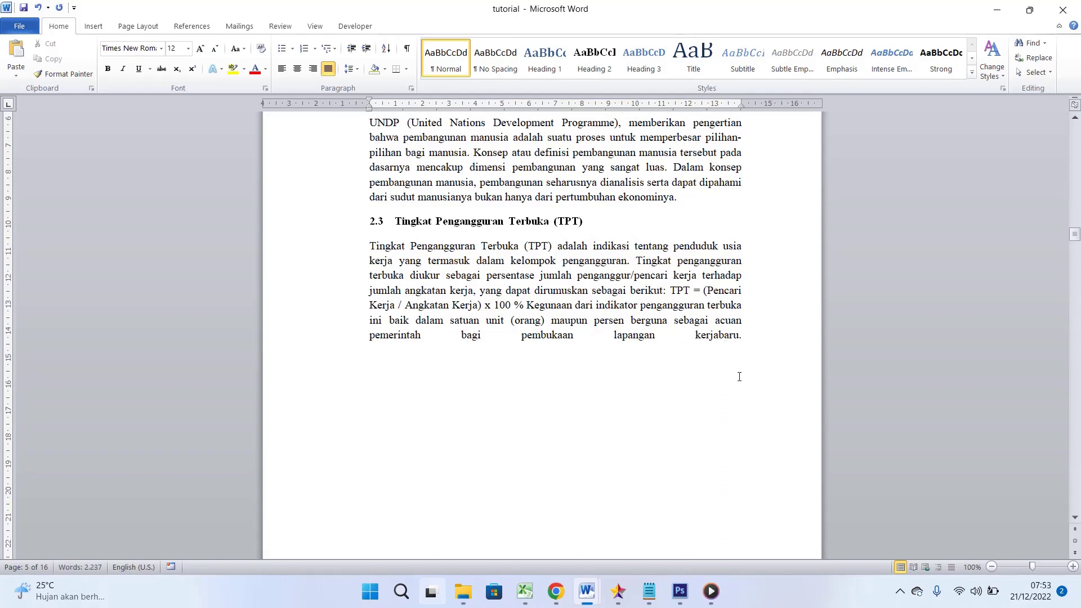
left_click(696, 335)
key("ctrl+z")
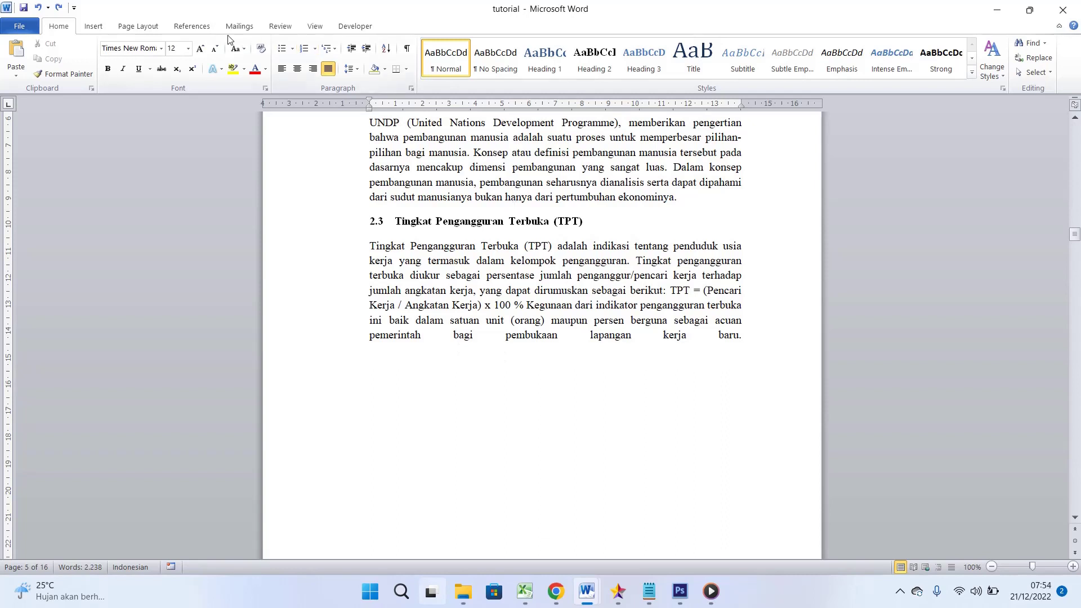
Step: Show formatting marks and inspect the line break after 'baru.' in the last line
left_click(408, 54)
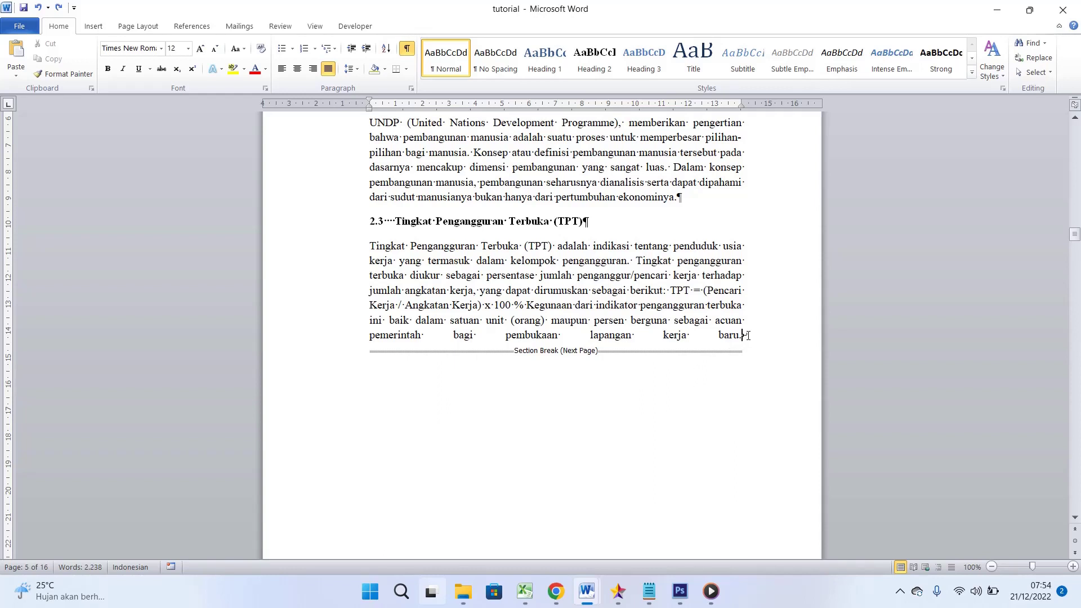
left_click(747, 335)
left_click(429, 336)
Step: Try a paragraph break and deleting the breaks after 'baru.', undoing each change
key("Return")
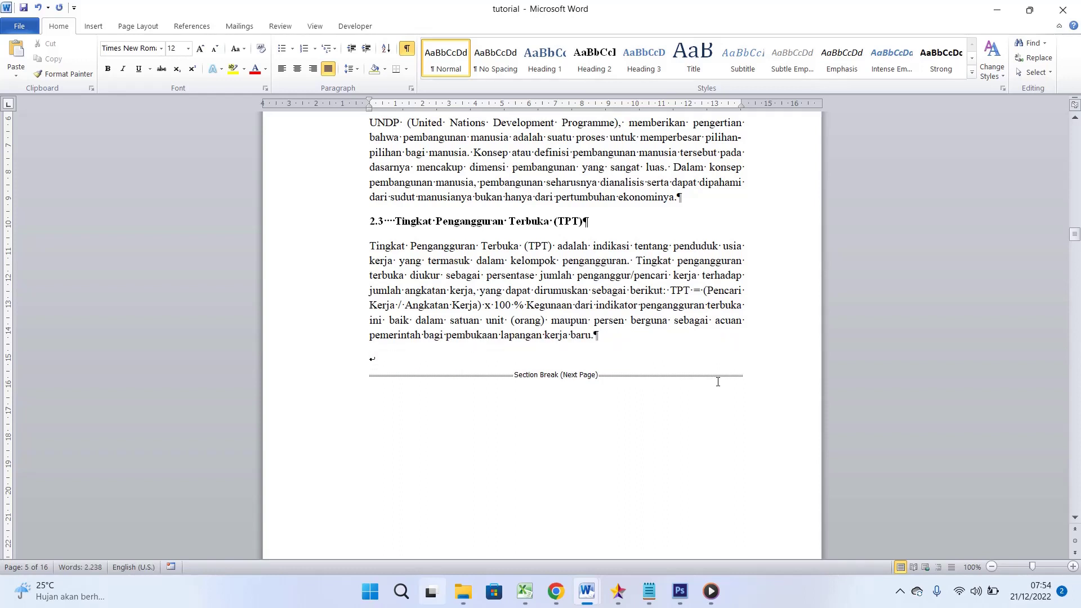
key("ctrl+z")
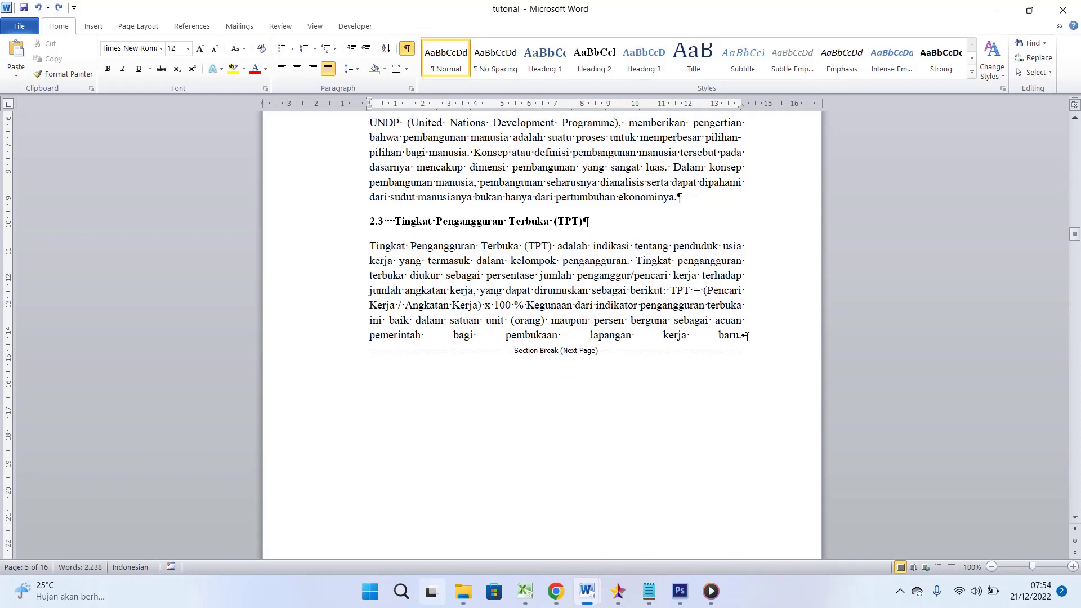
key("Delete")
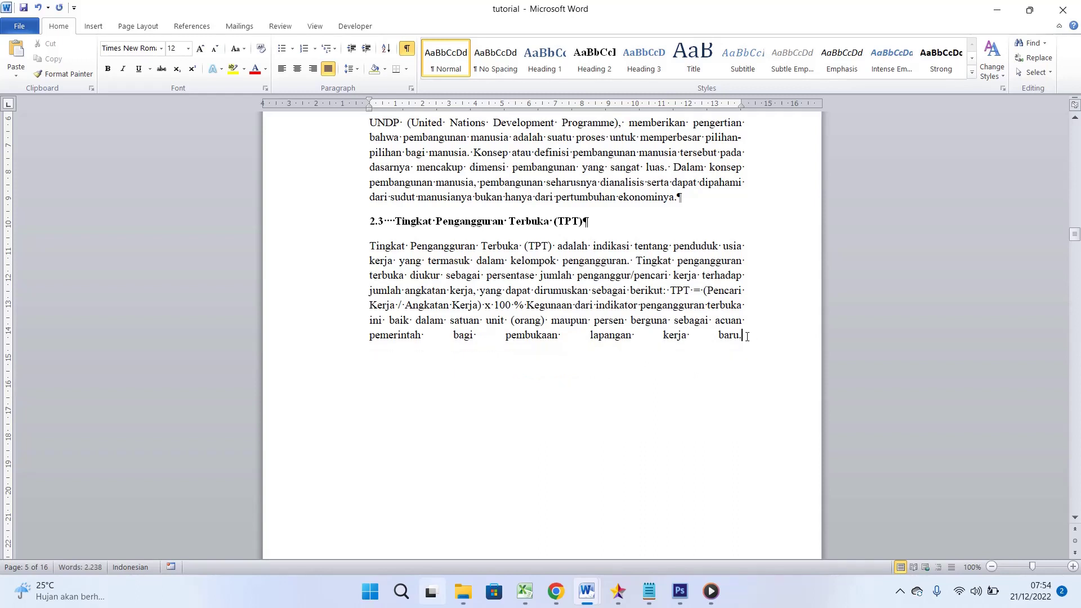
key("Delete")
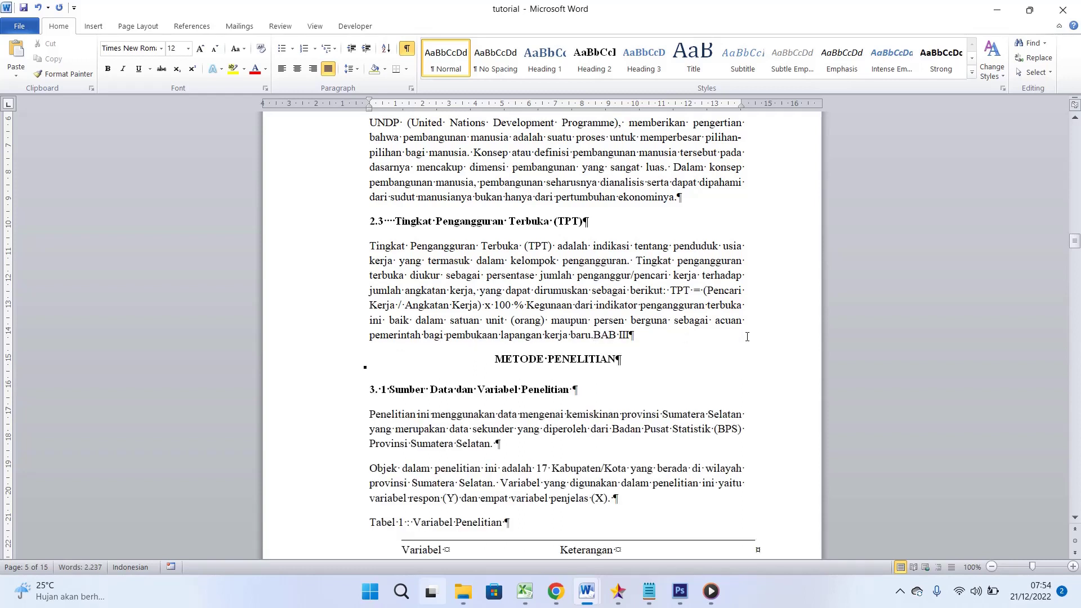
key("ctrl+z")
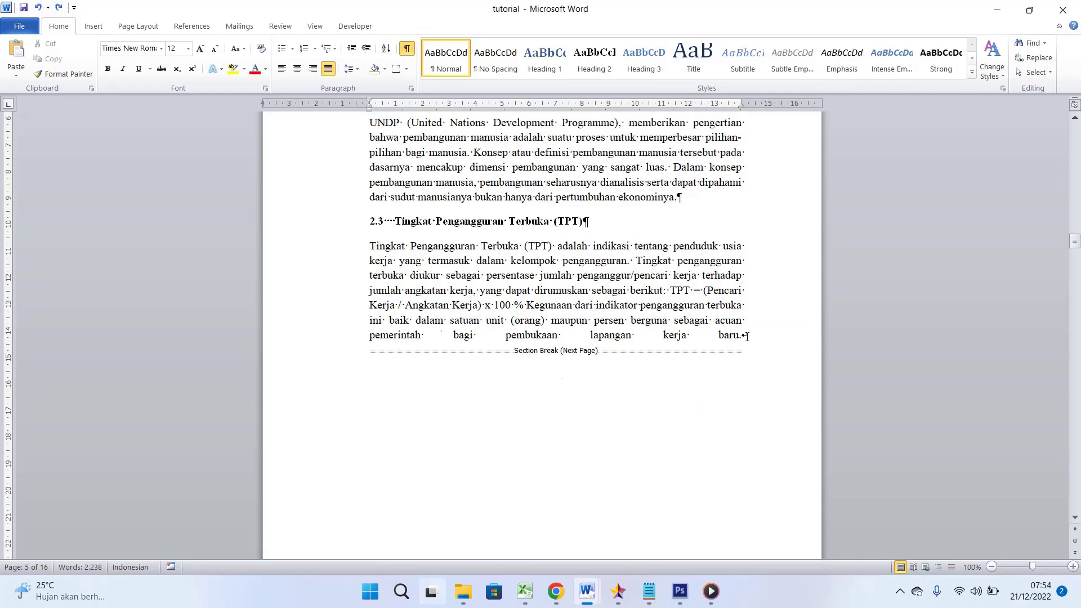
Step: Insert a paragraph break after 'baru.' and move to the empty line above the section break
key("Return")
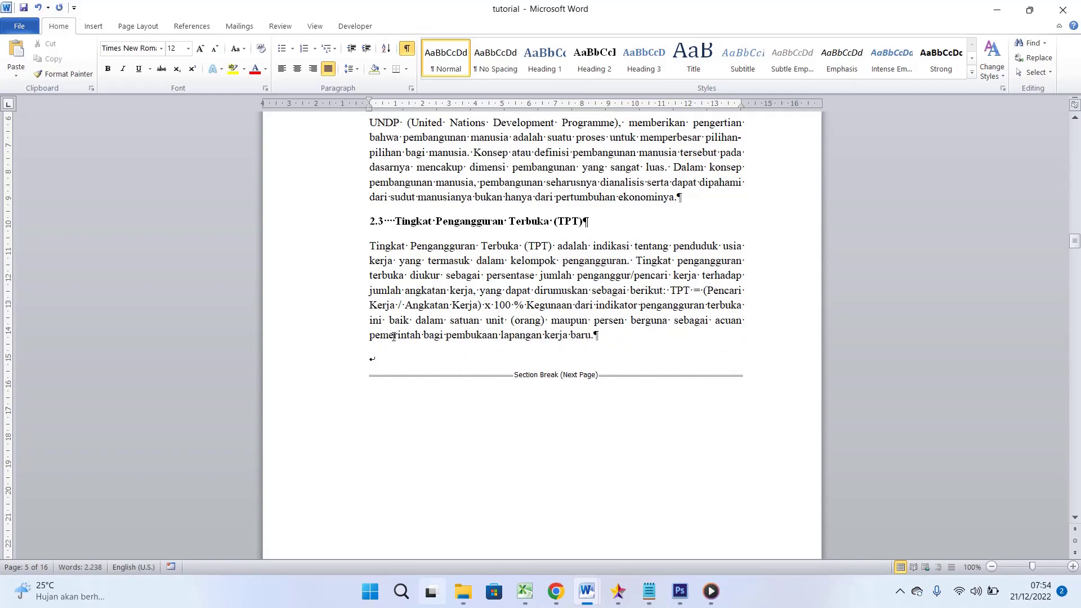
left_click(424, 335)
left_click(381, 357)
Step: Add an empty paragraph and a Shift+Enter line break above the Section Break (Next Page)
key("Return")
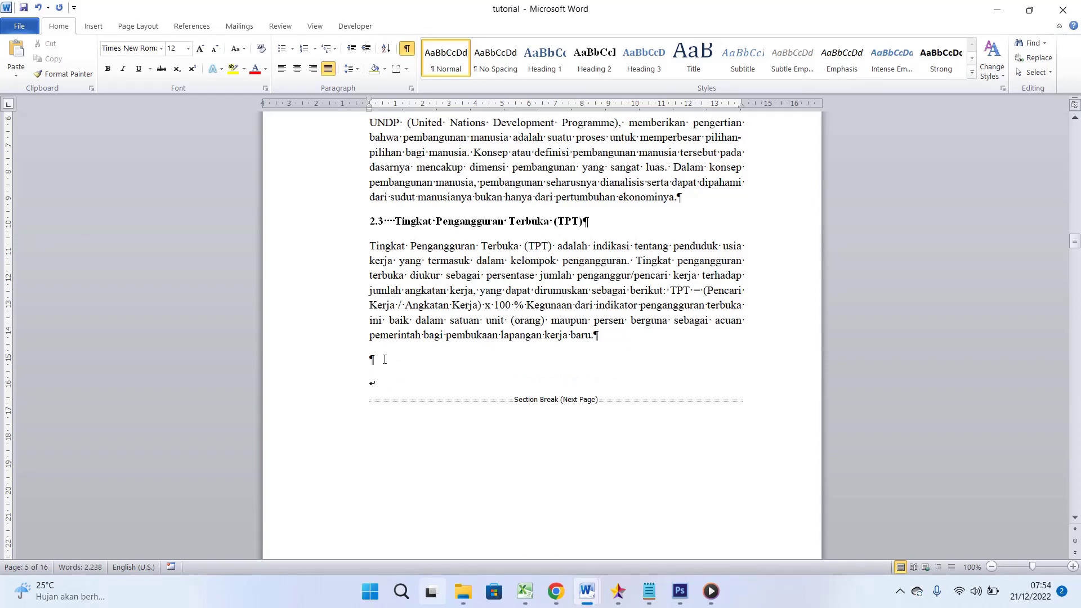
key("BackSpace")
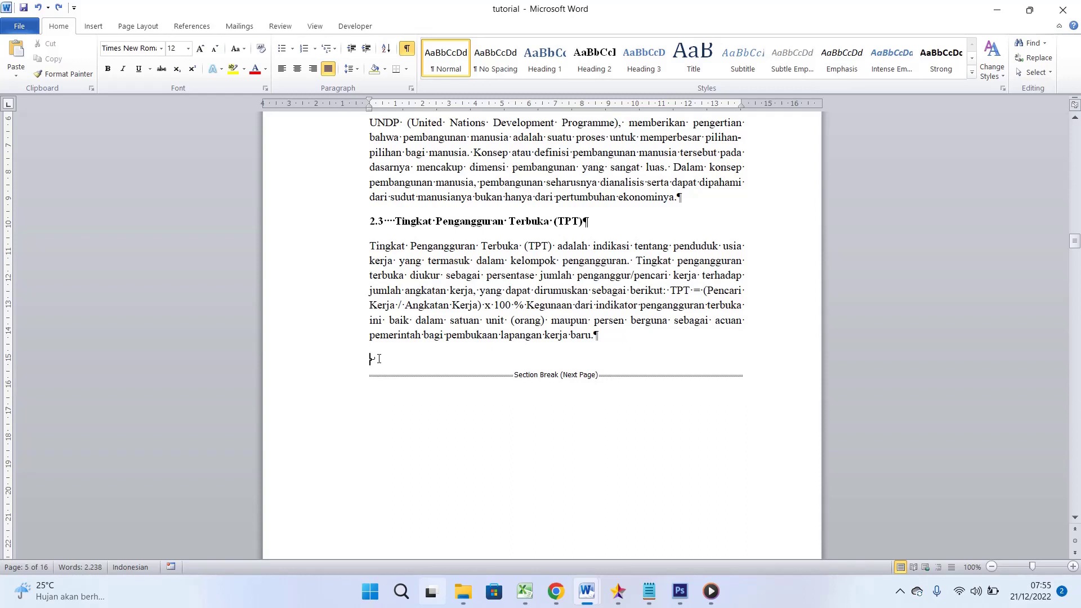
key("Return")
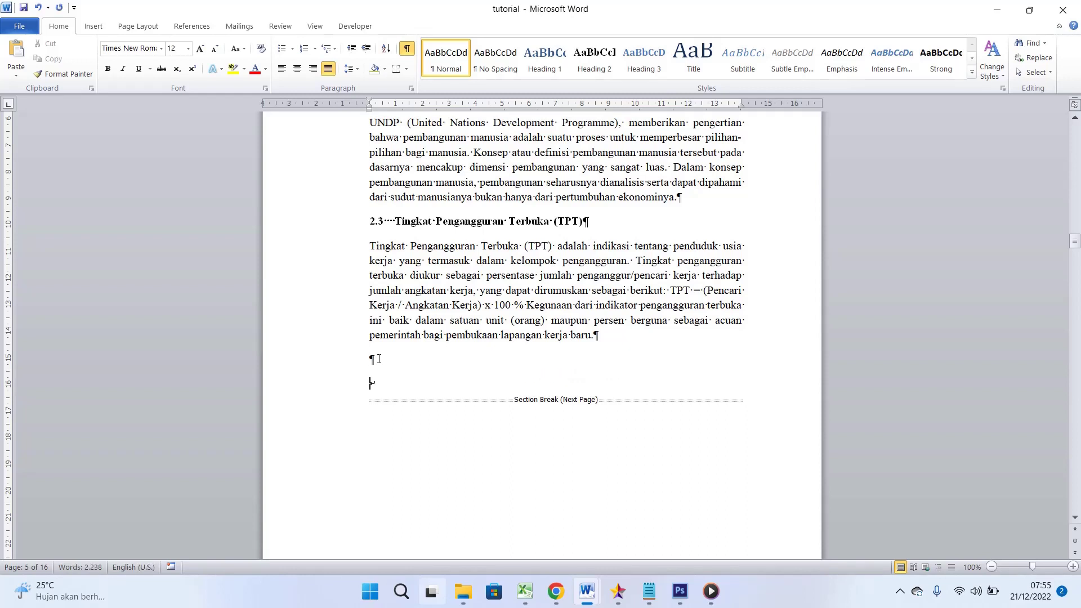
key("shift+Return")
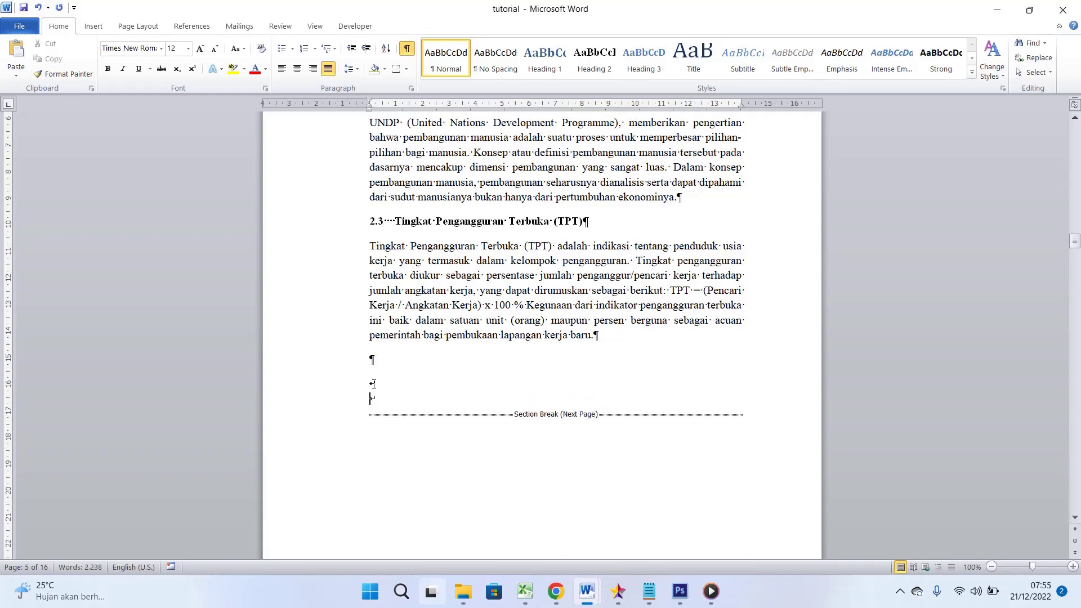
left_click(376, 385)
scroll(439, 373, "up", 1)
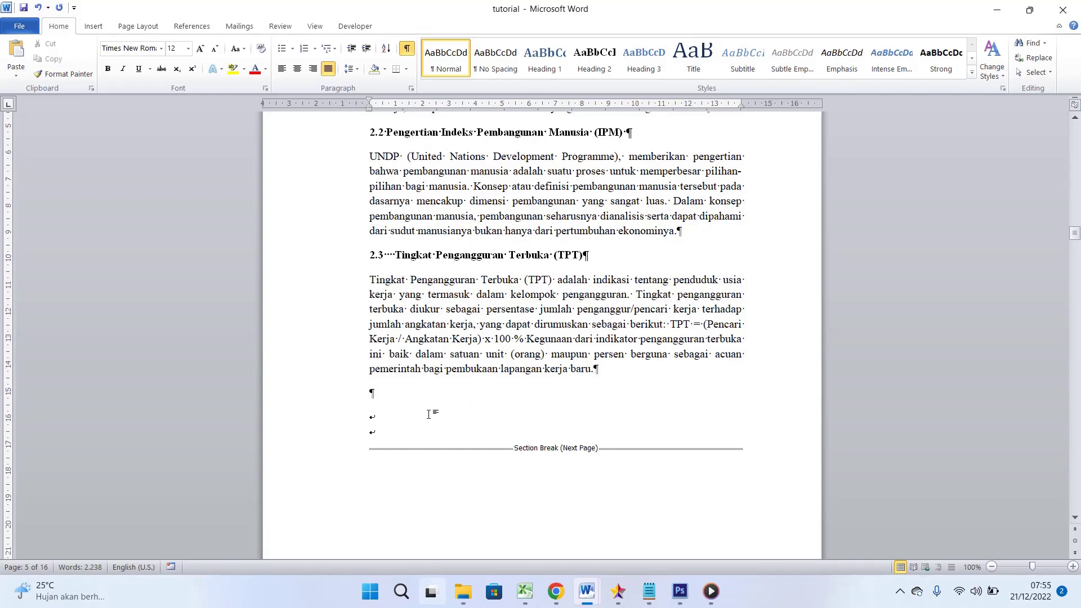
Step: Delete the extra blank line above the section break and scroll to check the page
key("Delete")
key("Delete")
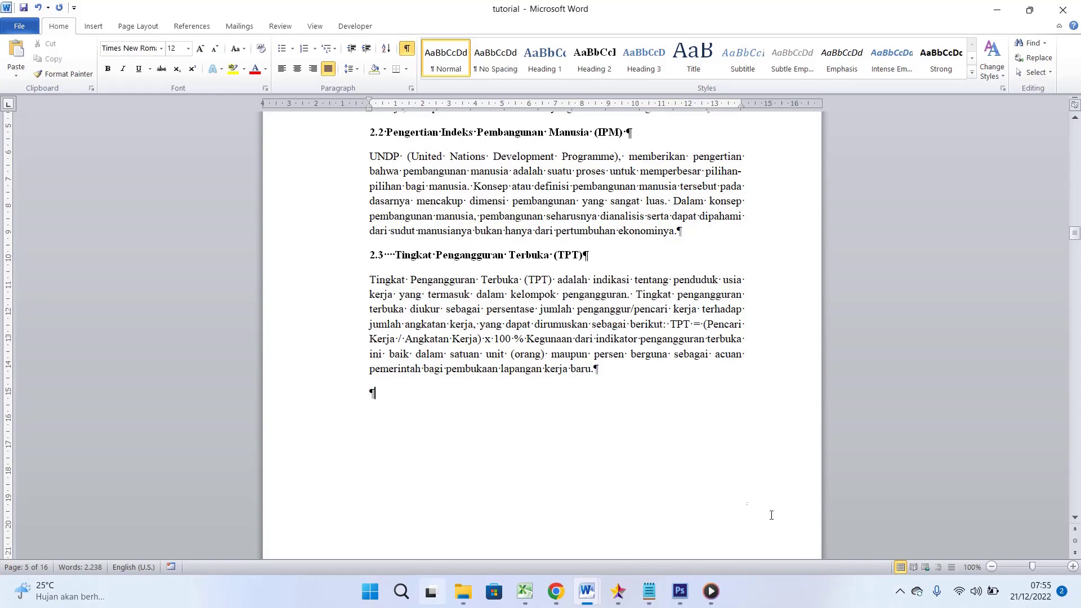
scroll(501, 397, "up", 2)
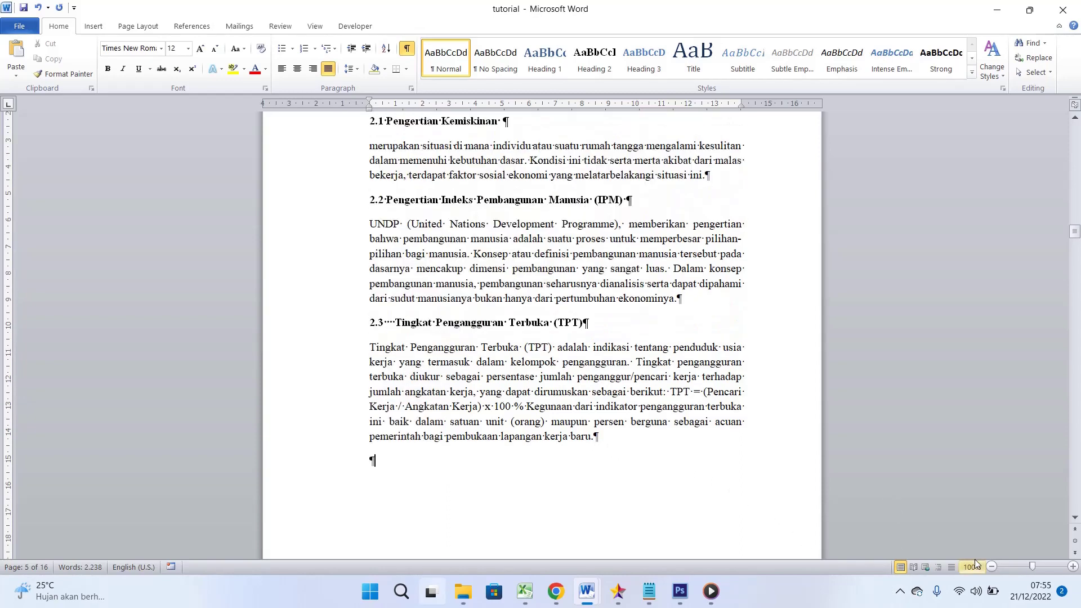
scroll(563, 369, "up", 3)
scroll(563, 369, "up", 2)
scroll(563, 369, "down", 4)
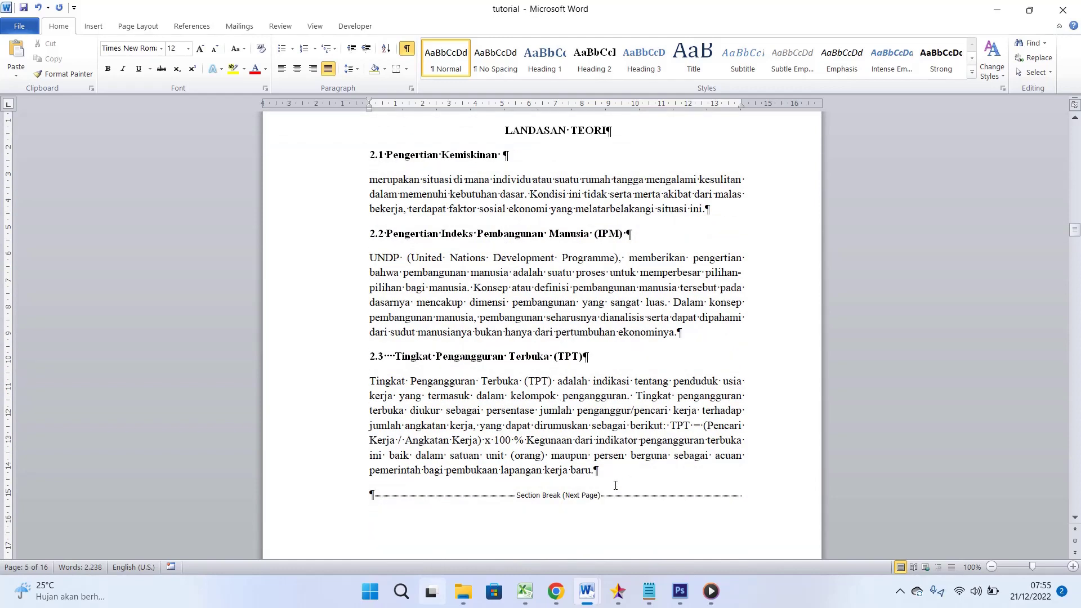
scroll(673, 474, "down", 2)
scroll(673, 475, "down", 1)
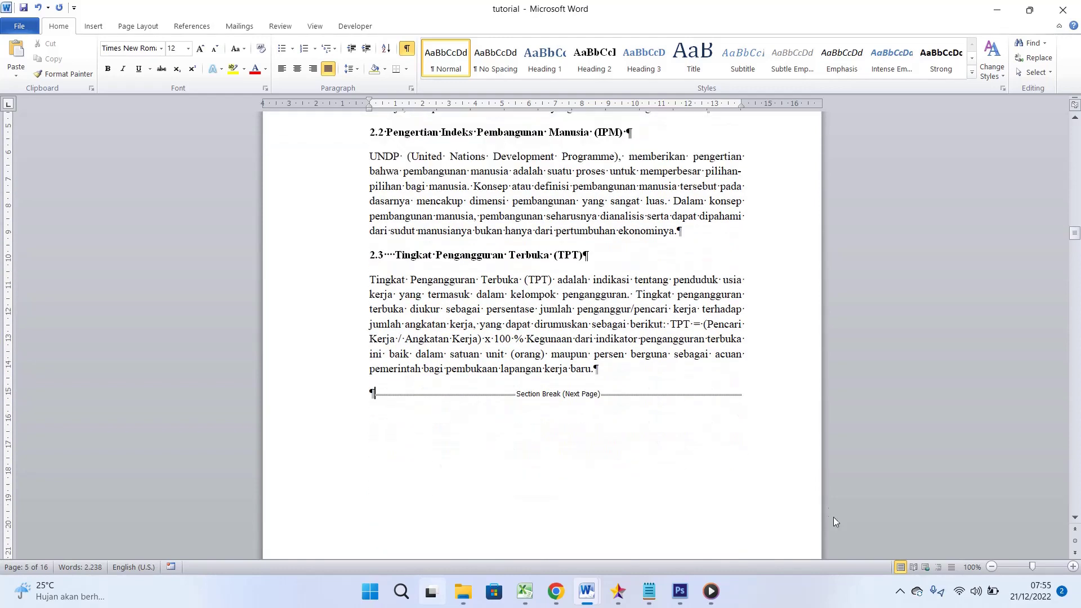
Step: Open ActivePresenter's Recording Toolbar from the system tray's hidden icons
left_click(900, 591)
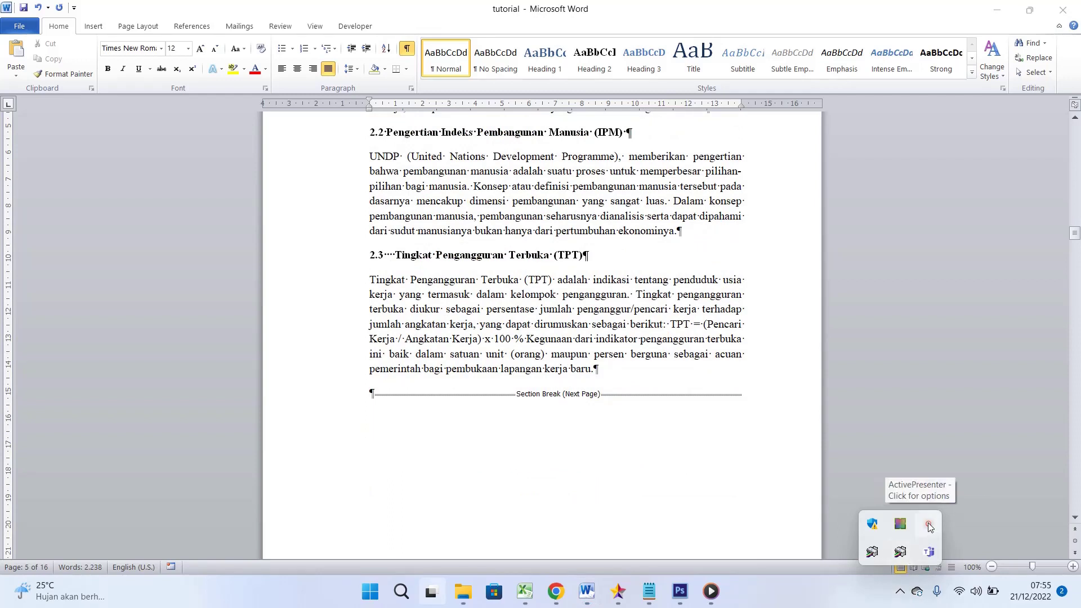
left_click(930, 525)
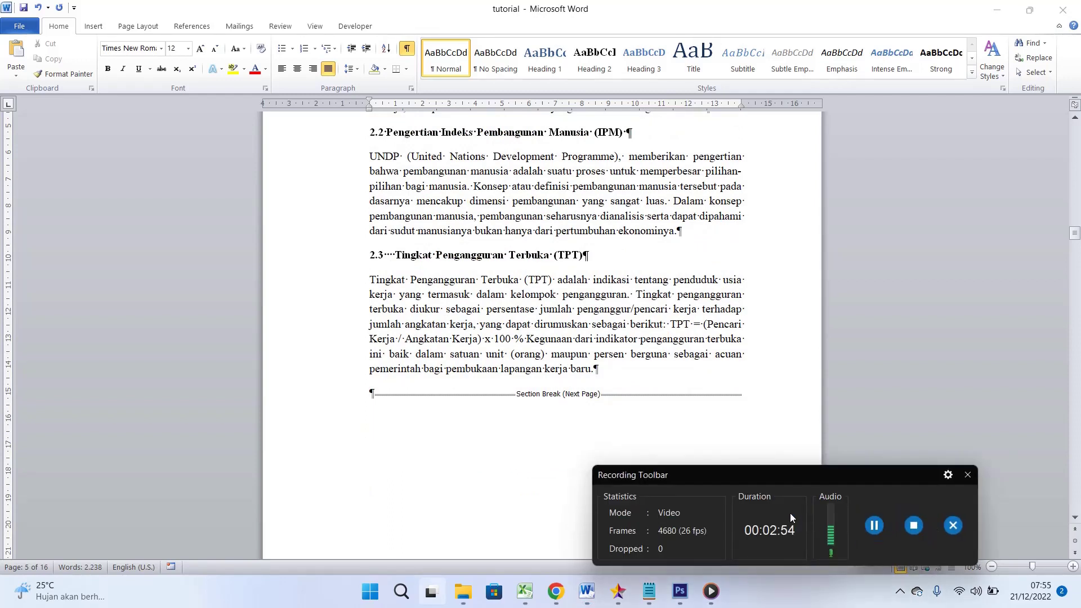